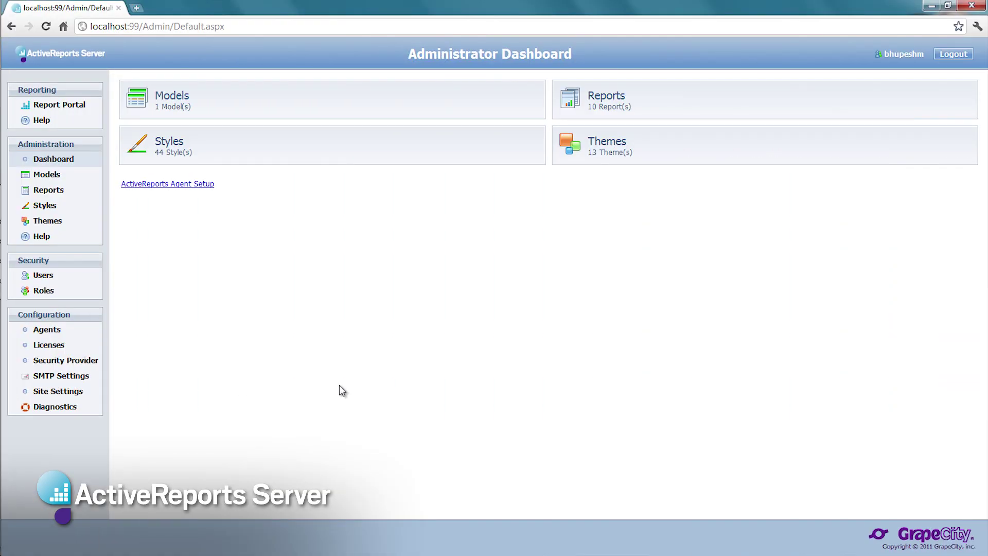
Step: Start a new model named Northwind on MS SQL Server, entering the SQL Server instance name
left_click(55, 175)
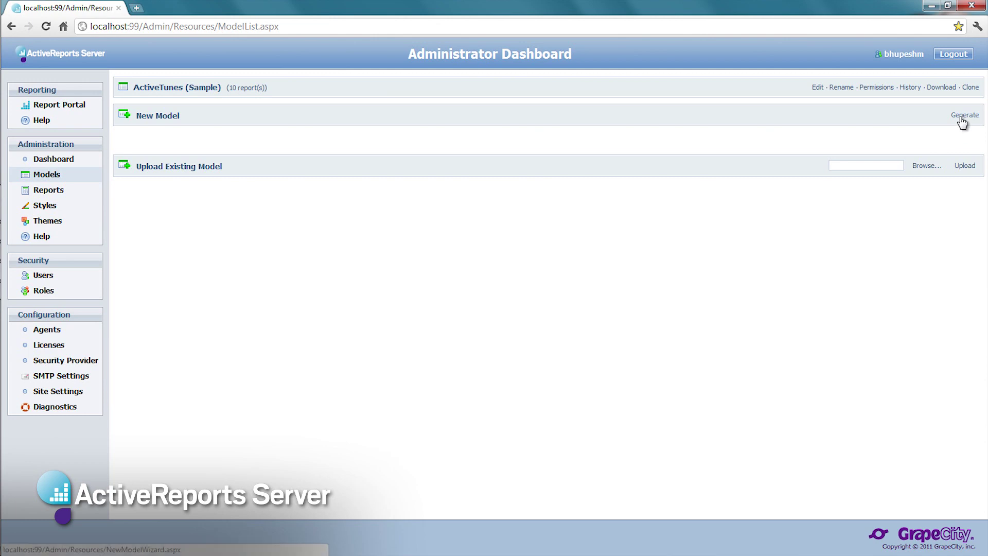
left_click(962, 120)
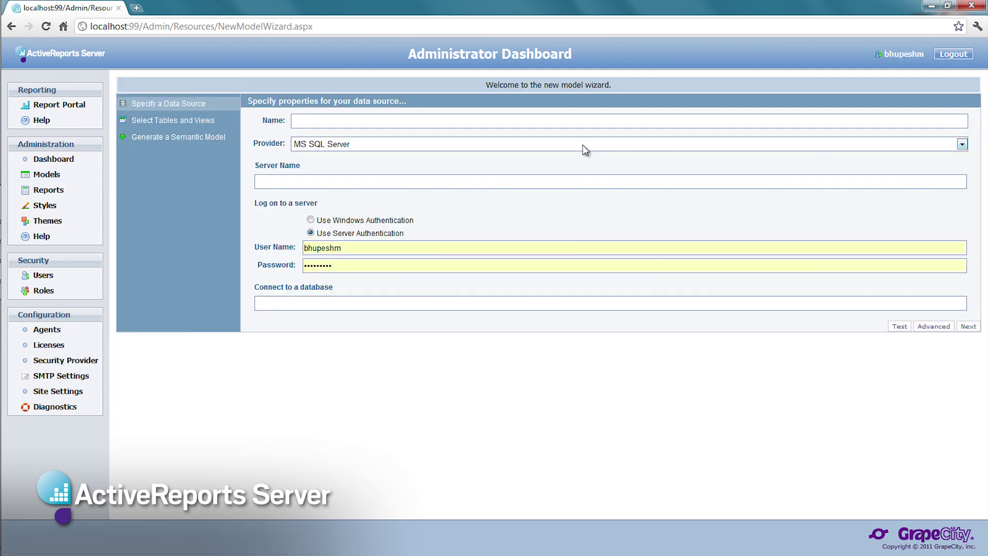
left_click(543, 120)
type("Northwind")
left_click(381, 144)
left_click(350, 184)
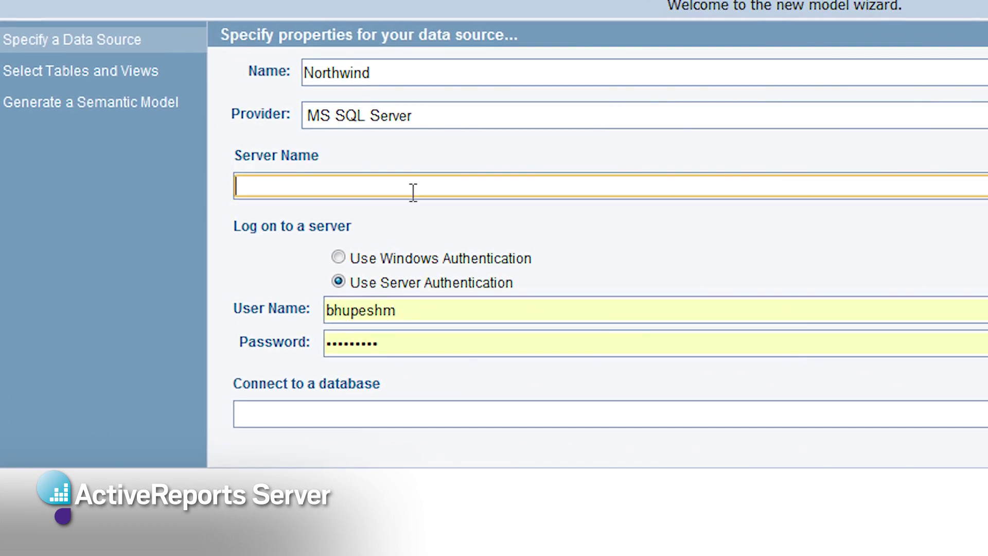
type("us-lap-bhupesh\\sql2008")
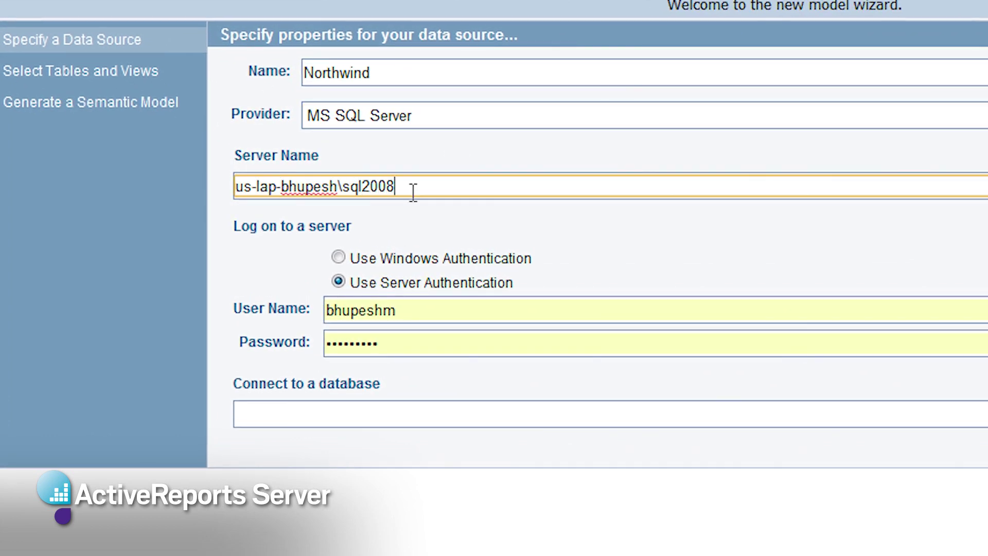
Step: Log in as user sa with the account password, set database Northwind, and continue
left_click(437, 310)
key("ctrl+a")
type("sa")
key("Tab")
type("•••••••••••••")
key("Tab")
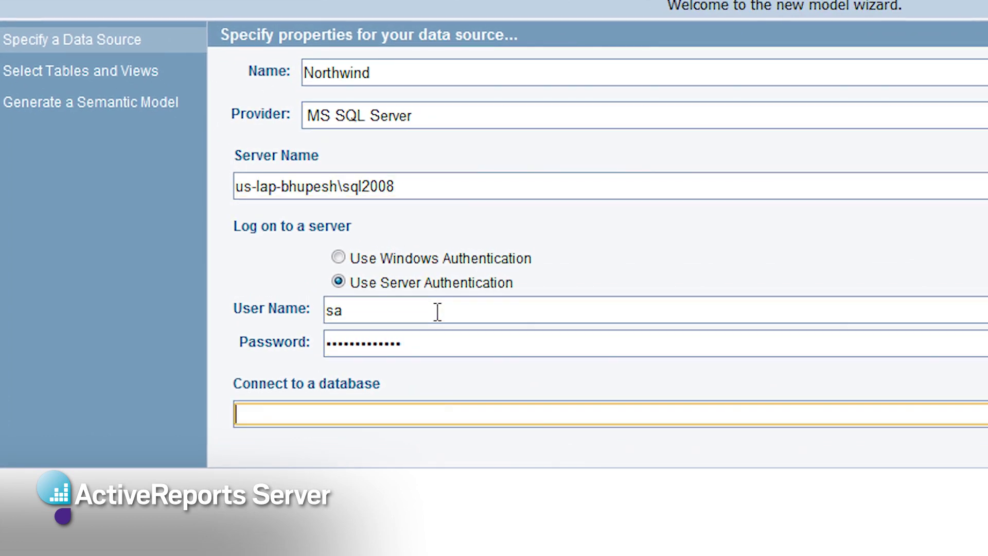
type("Northwind")
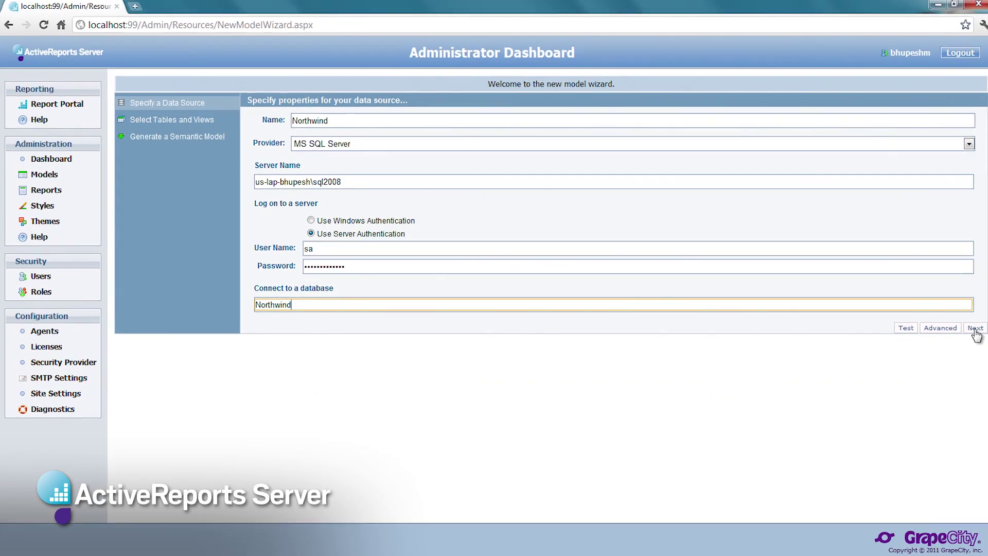
left_click(974, 331)
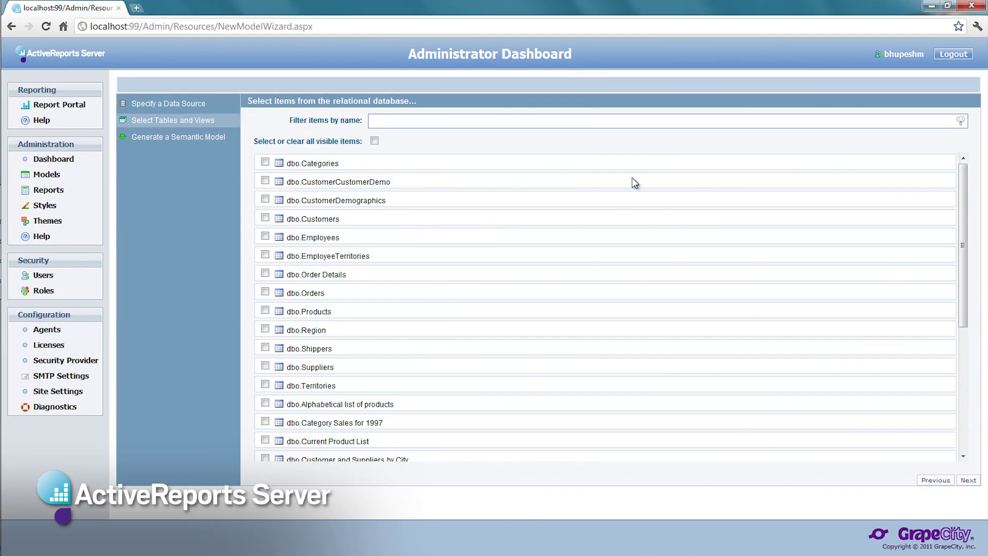
Step: Select all tables and views and generate the Northwind semantic model
mouse_move(962, 190)
left_mouse_down()
mouse_move(972, 355)
mouse_move(969, 179)
left_mouse_up()
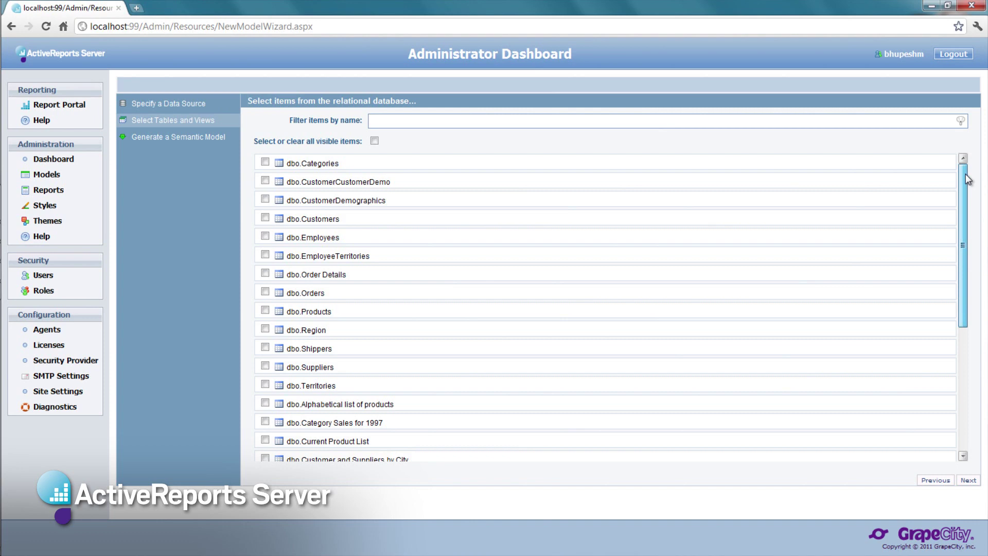
left_click(374, 140)
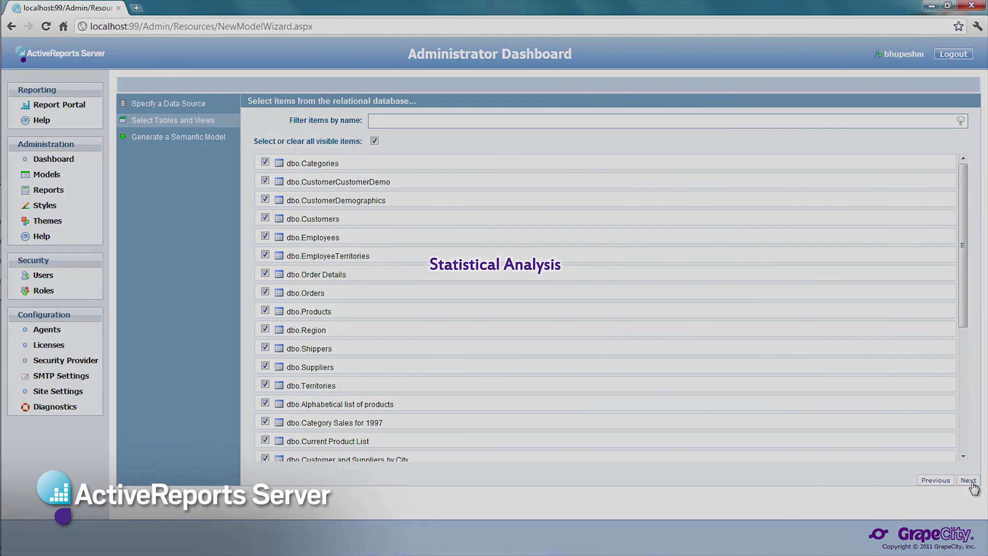
left_click(970, 481)
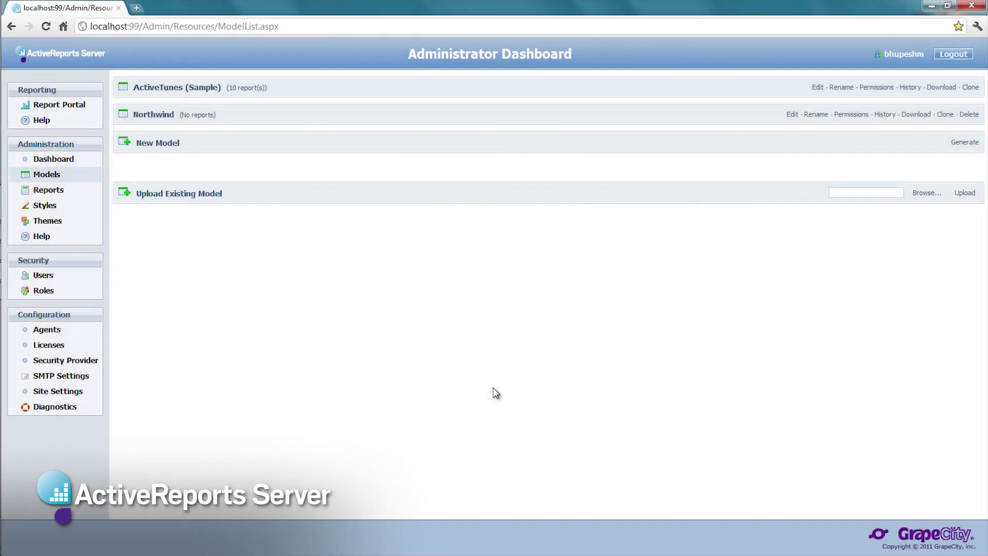
Step: Edit the Northwind model and display the Employee entity's attributes and relations
left_click(792, 115)
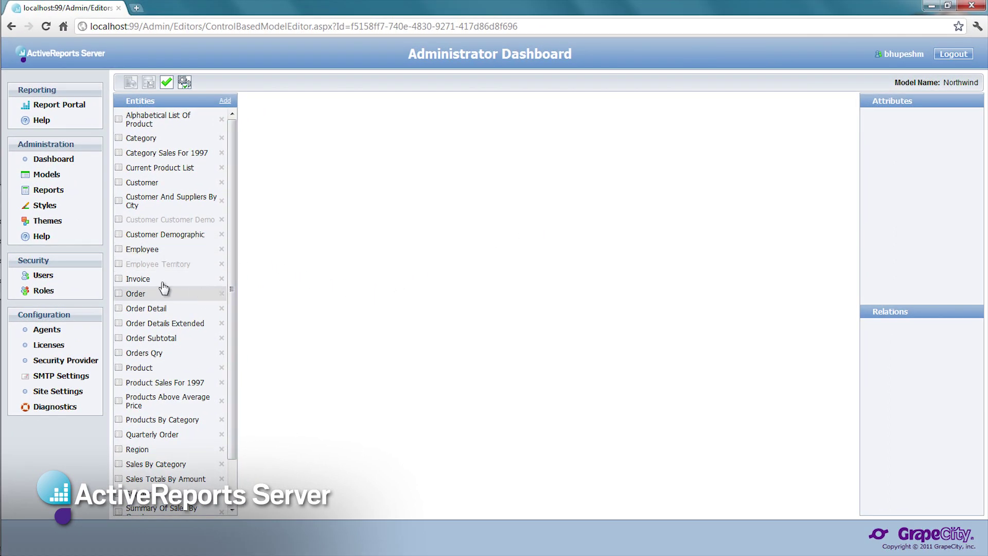
left_click(154, 250)
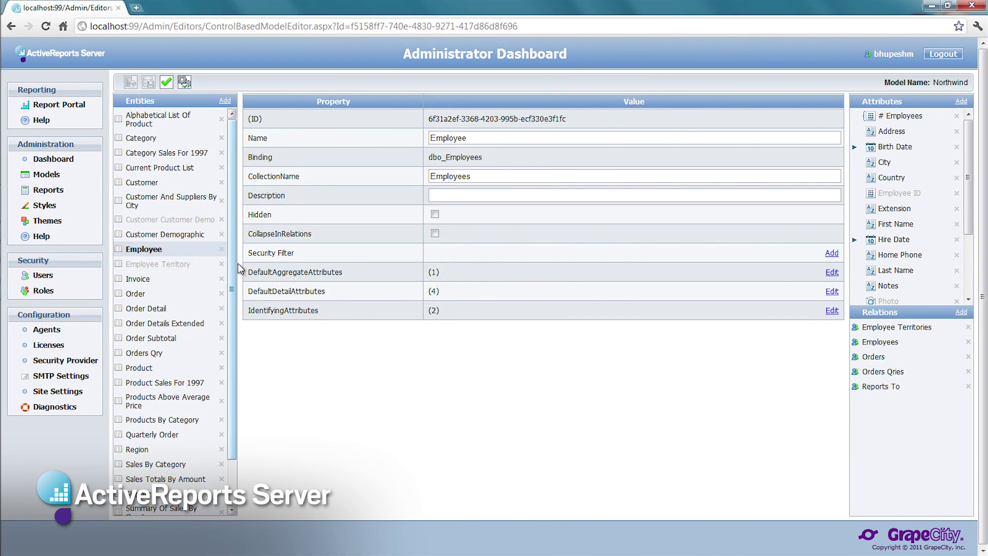
Step: Select Employee's Birth Date attribute and change its Name to DOB
left_click(904, 151)
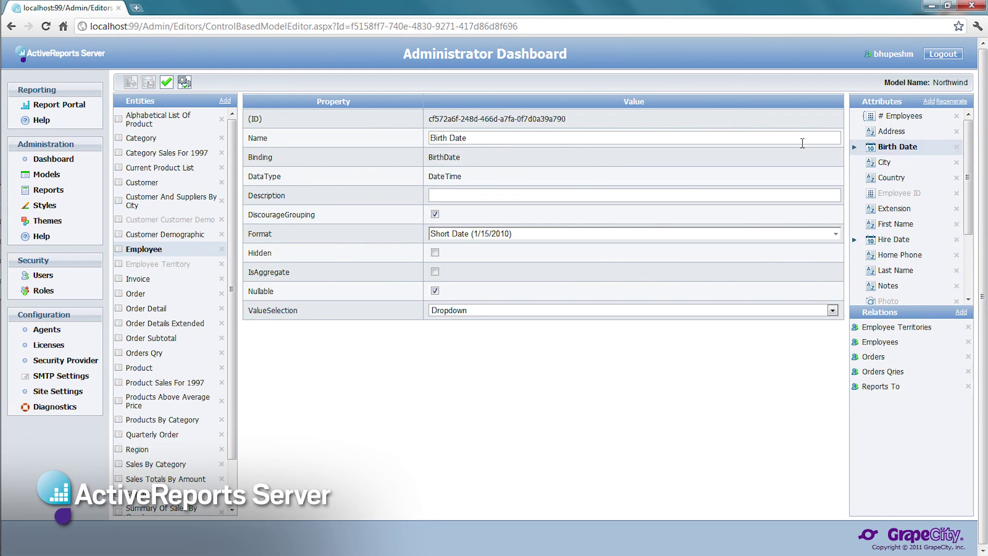
left_click(483, 138)
triple_click(483, 138)
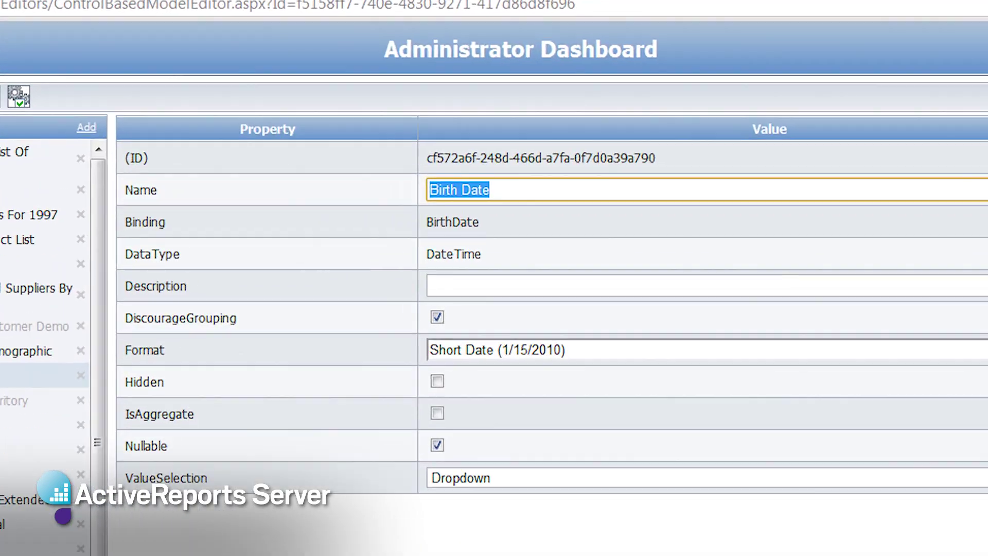
type("DOB")
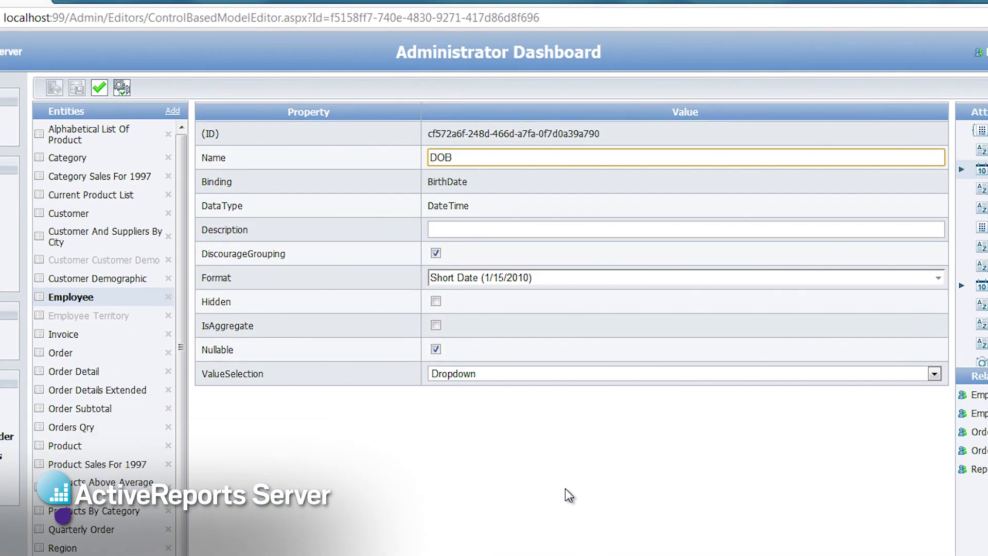
left_click(331, 286)
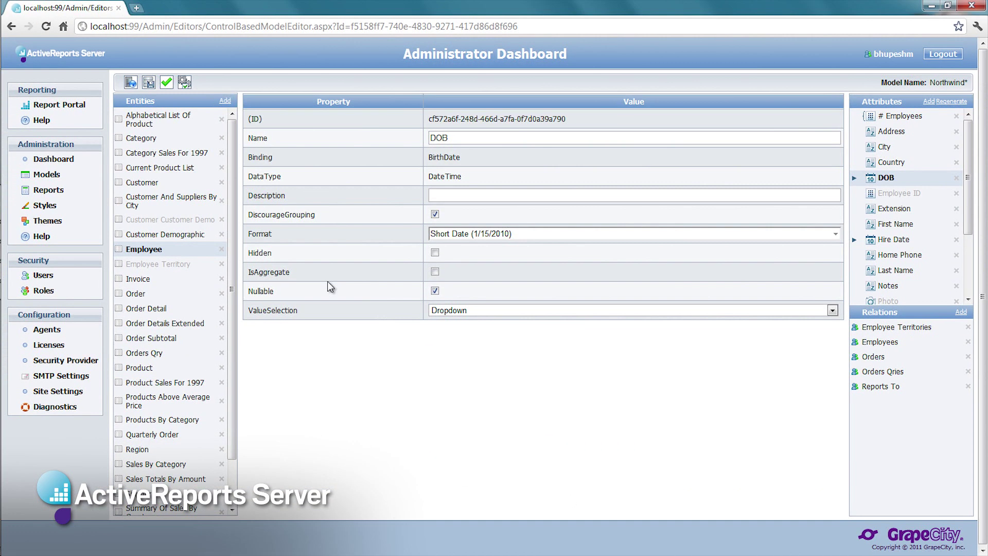
Step: Inspect the Category entity's Products relation, then select the Product entity
left_click(136, 141)
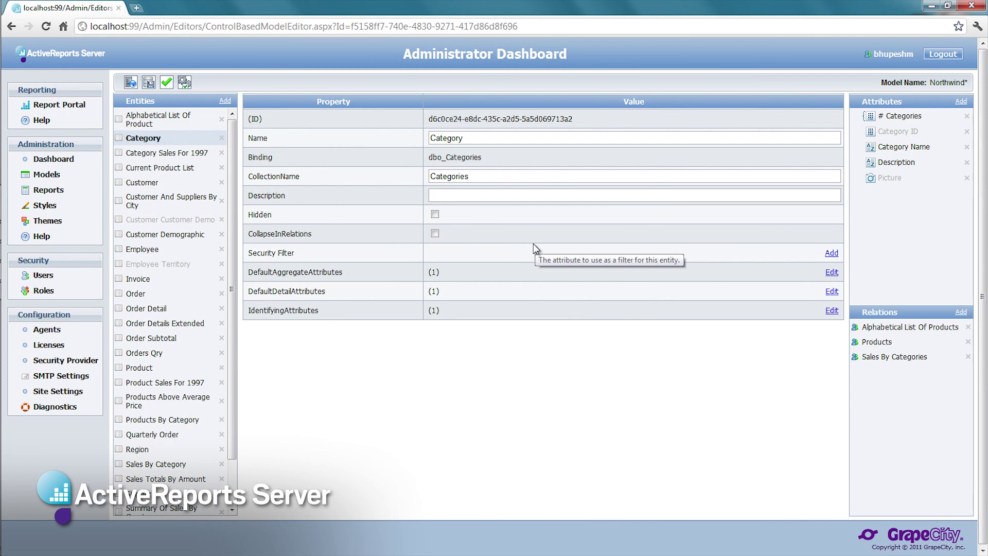
left_click(870, 344)
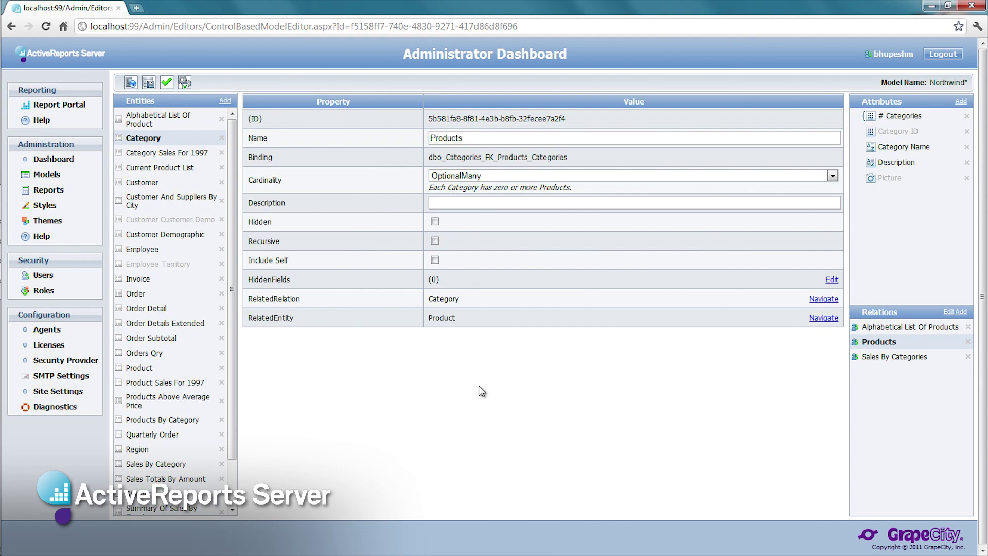
left_click(154, 368)
Step: Add Category Name from the related Category entity as a Product attribute and review it
left_click(961, 101)
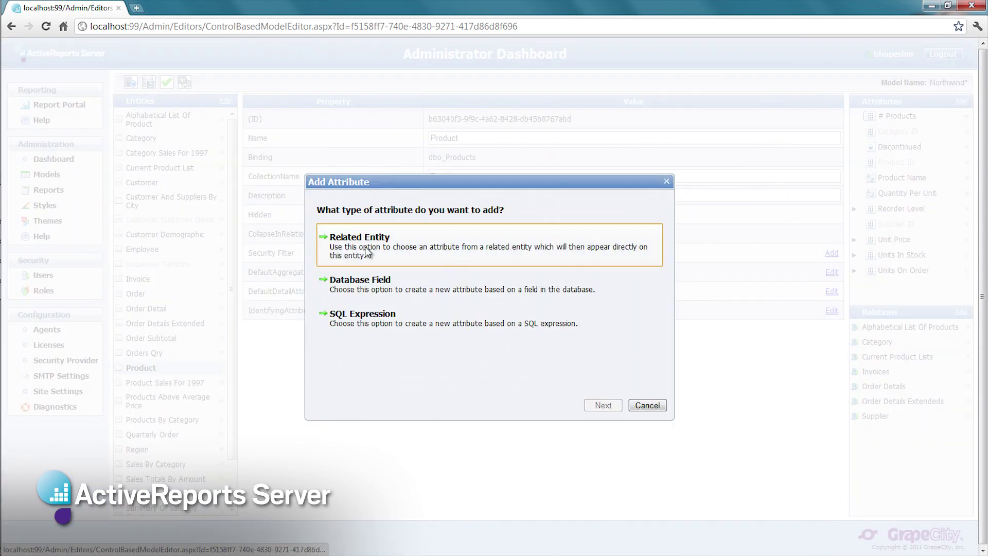
left_click(367, 252)
left_click(310, 219)
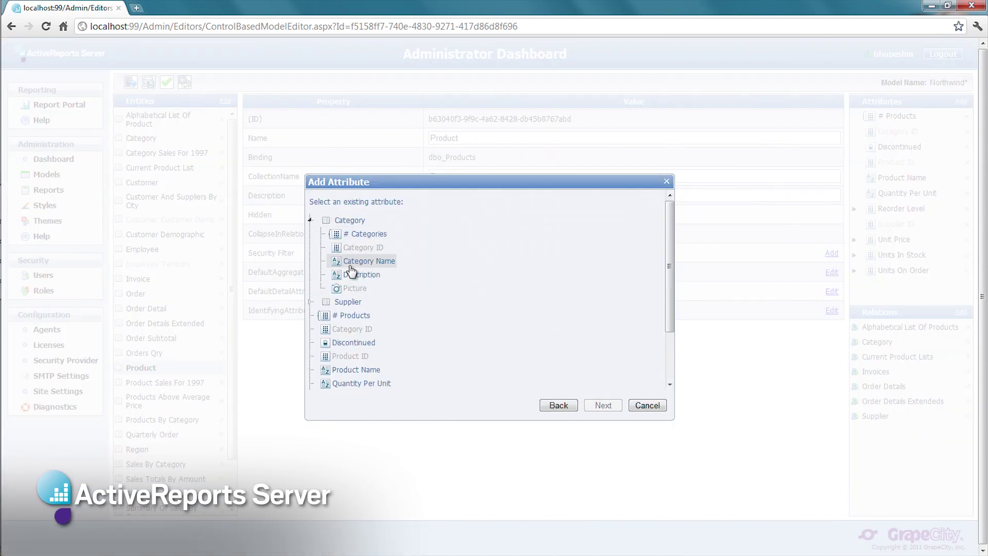
left_click(353, 263)
left_click(604, 405)
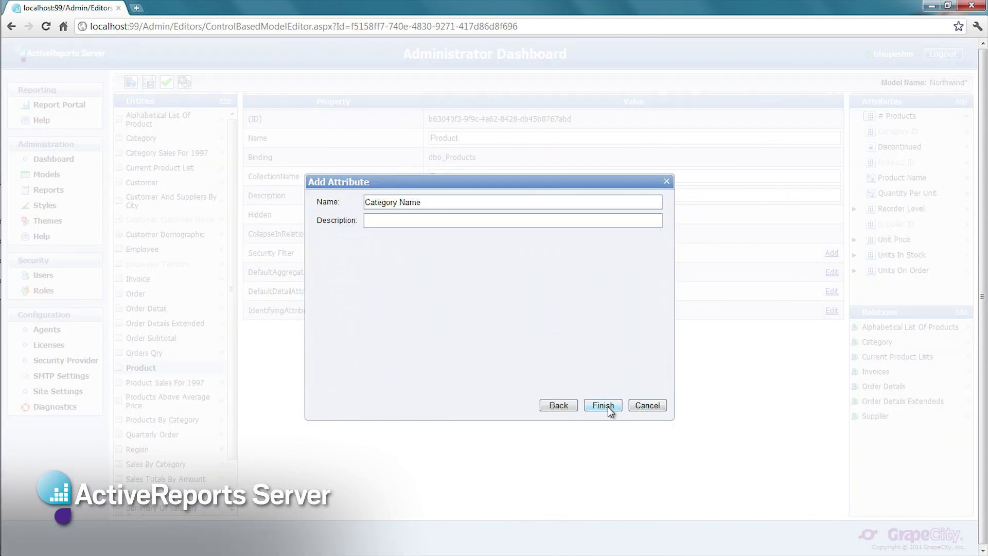
left_click(601, 406)
left_click(924, 149)
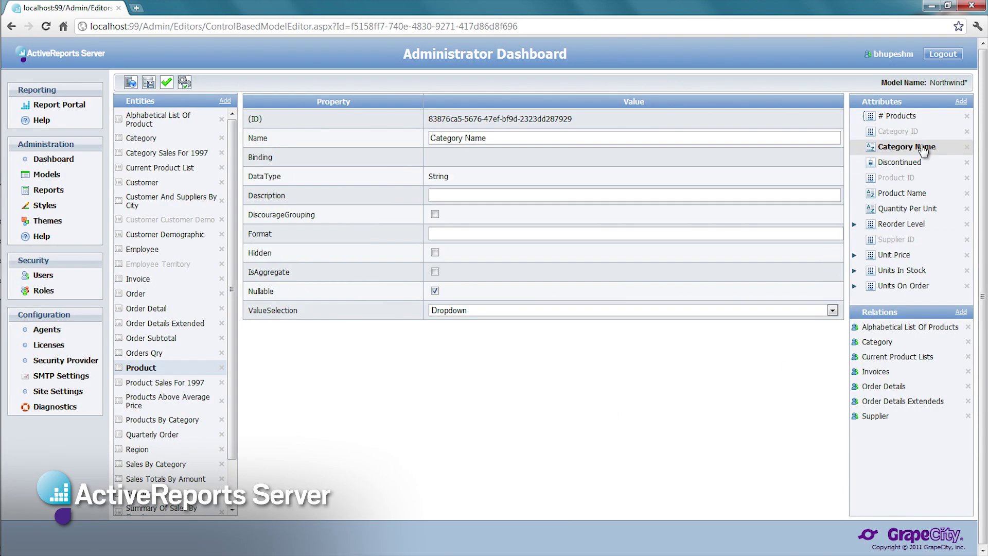
left_click(878, 342)
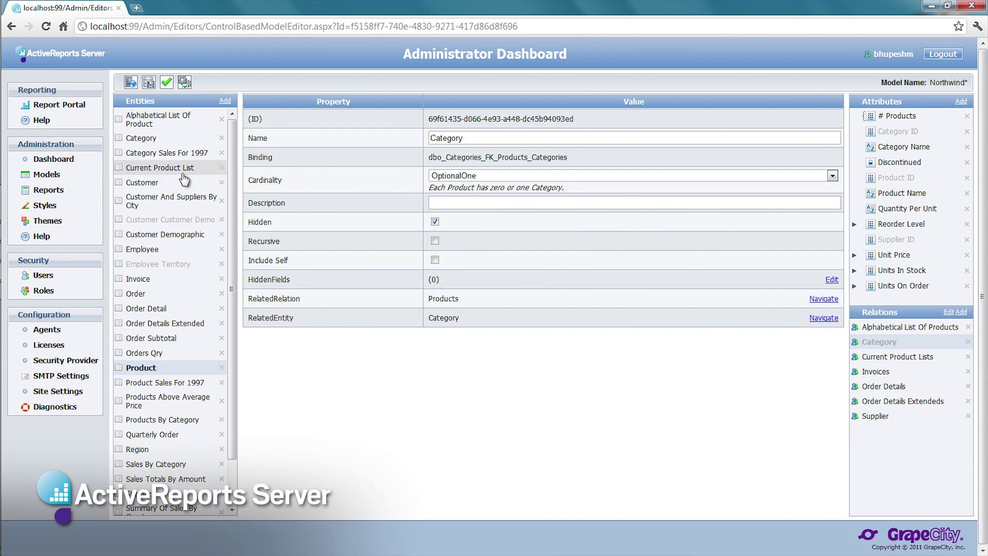
Step: Mark the Category entity Hidden, then Save & Publish the Northwind model
left_click(148, 139)
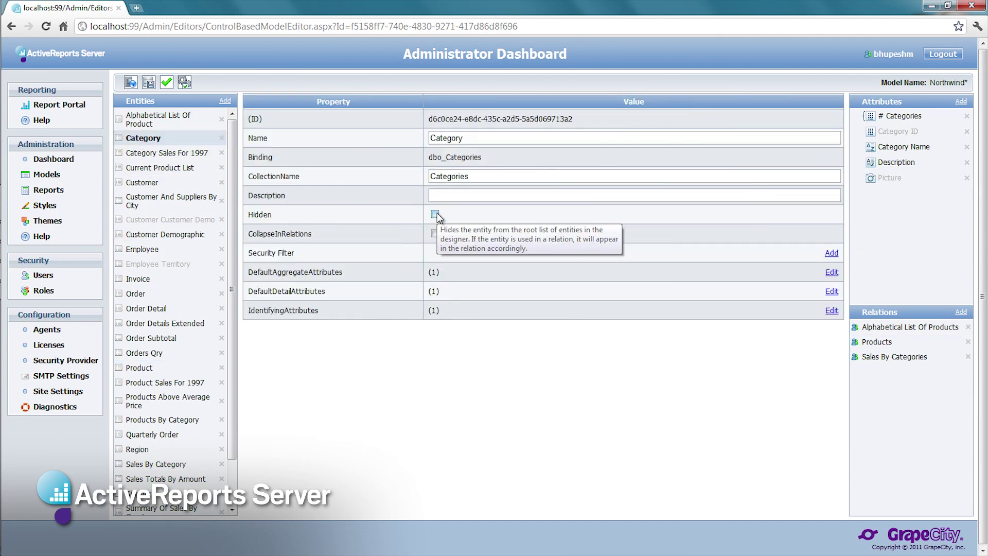
left_click(435, 214)
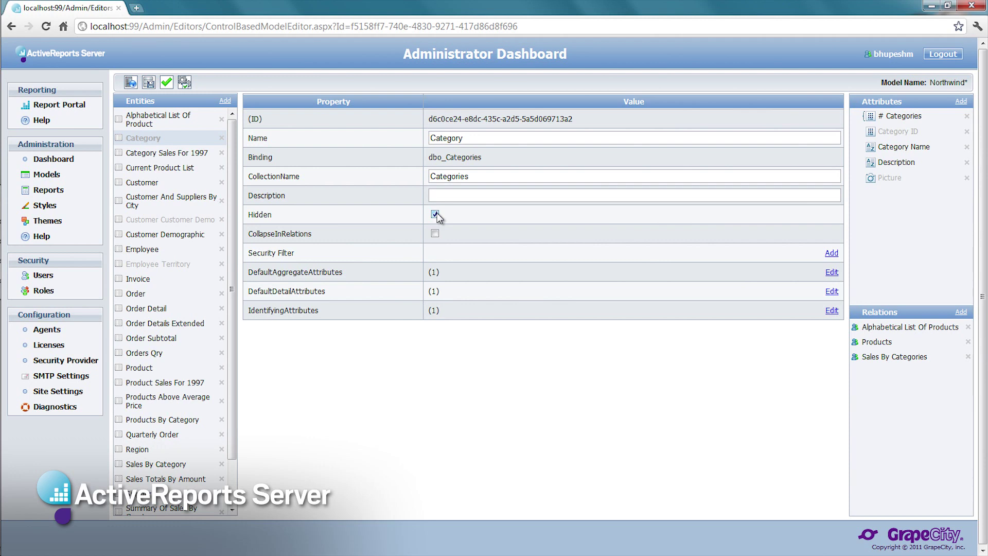
left_click(173, 84)
left_click(280, 167)
Step: Log into the report designer with the account password and start a new Northwind report
left_click(57, 105)
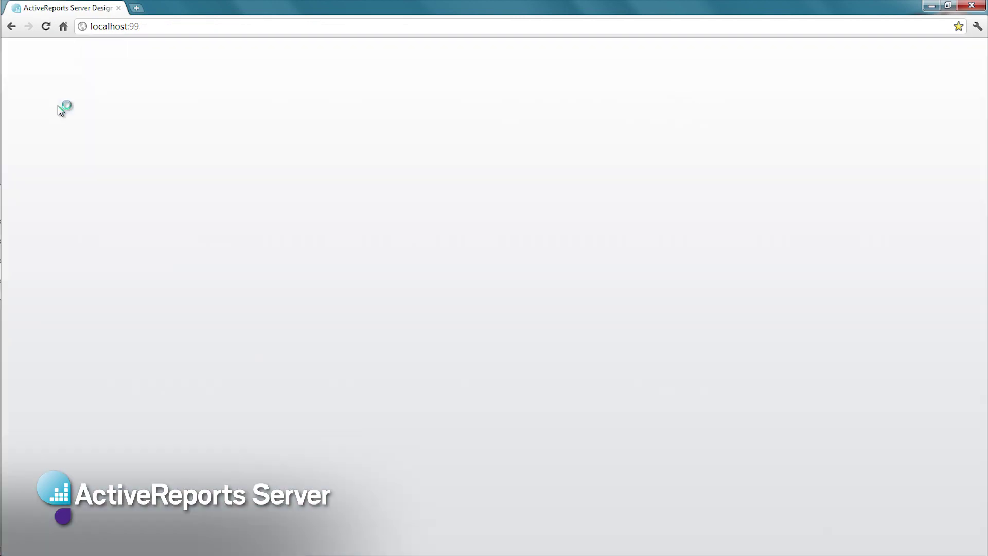
left_click(497, 275)
type("**")
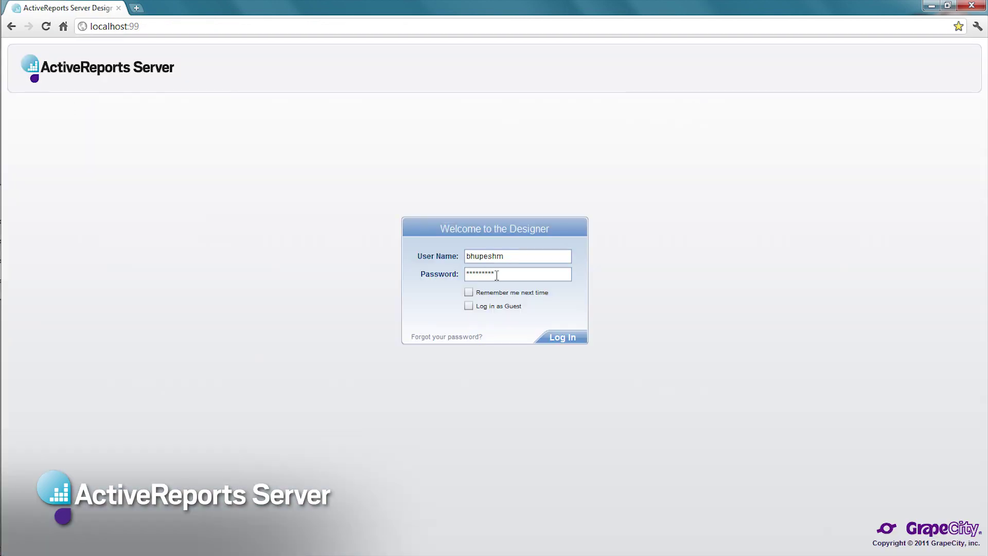
key("Return")
left_click(24, 118)
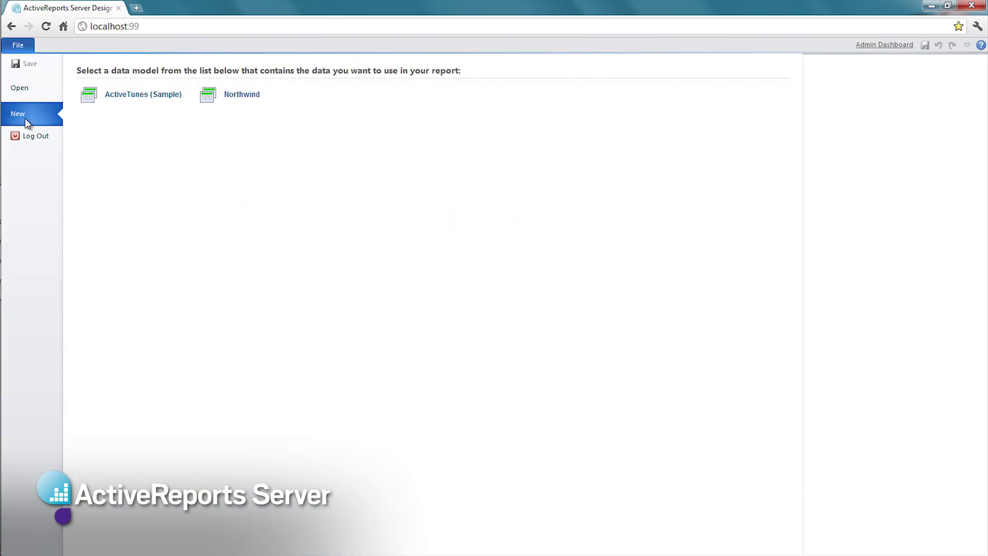
left_click(214, 96)
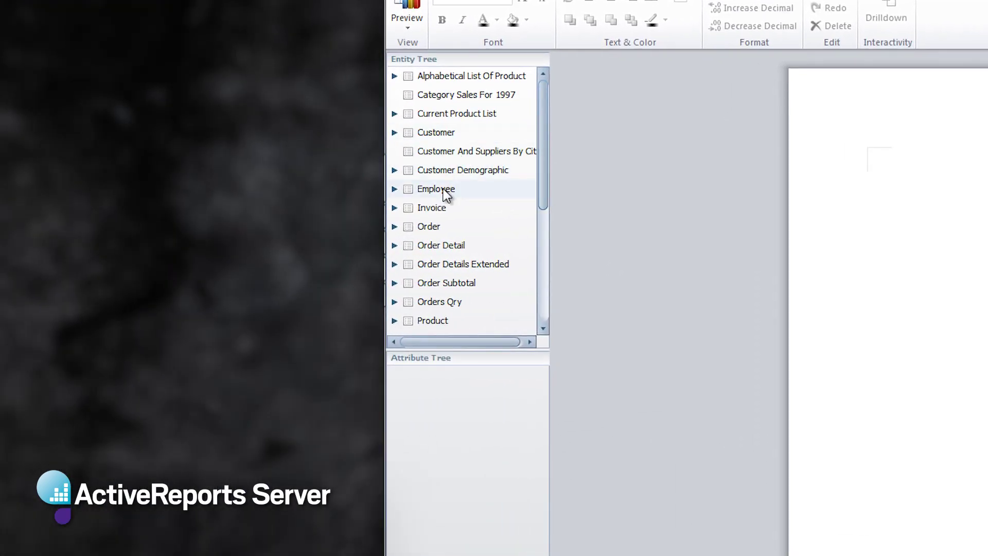
Step: Review Employee's attributes, select Product's Category Name, and expand Product's related entities
left_click(446, 194)
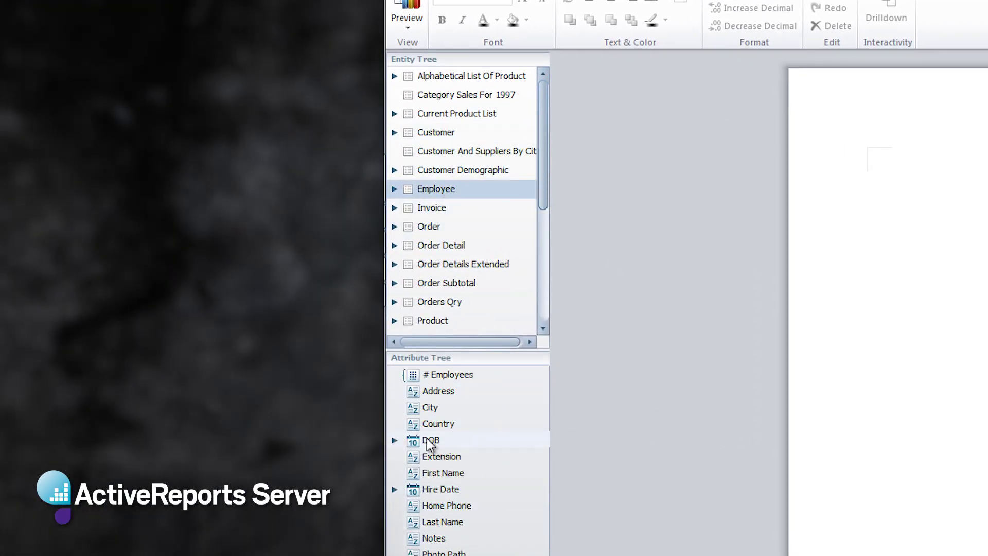
left_click(439, 321)
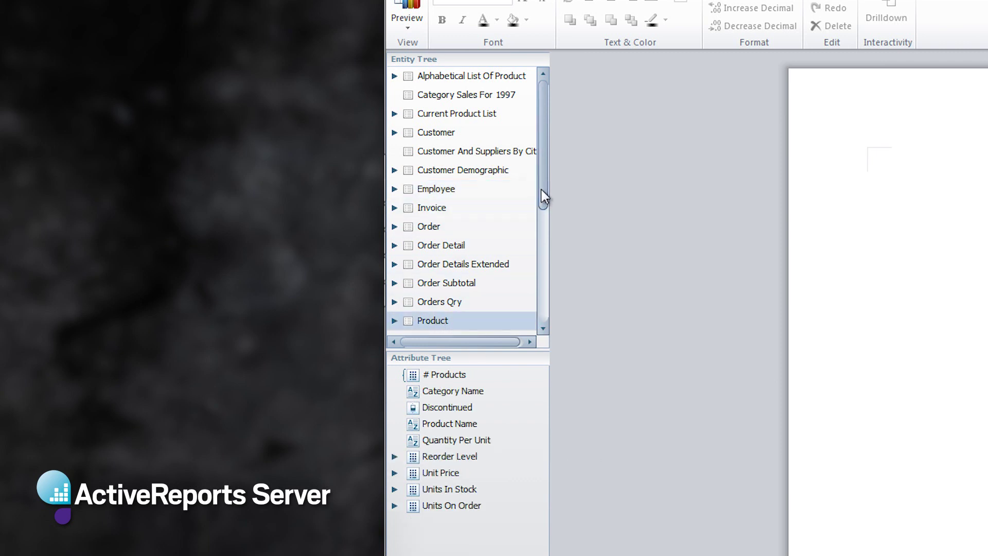
left_click_drag(541, 189, 541, 236)
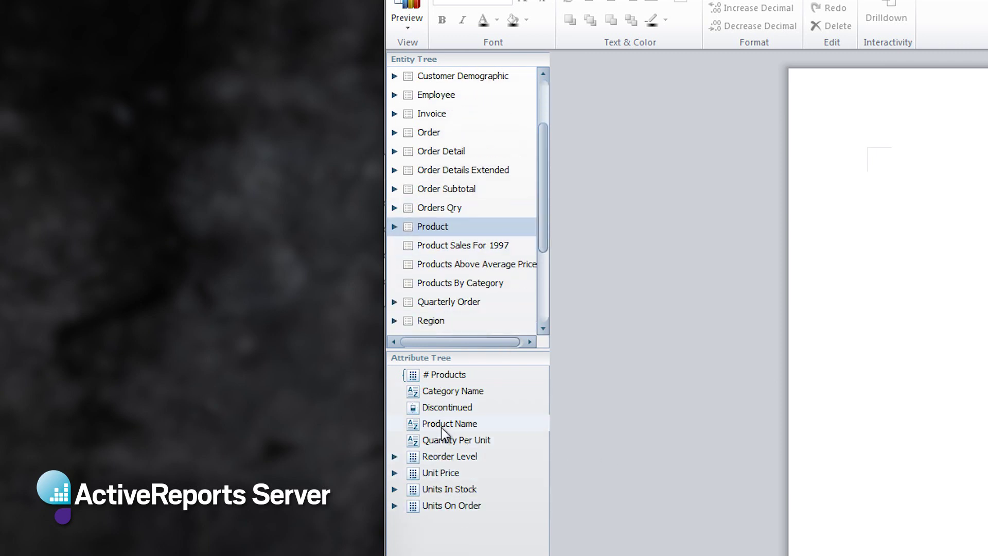
left_click(453, 393)
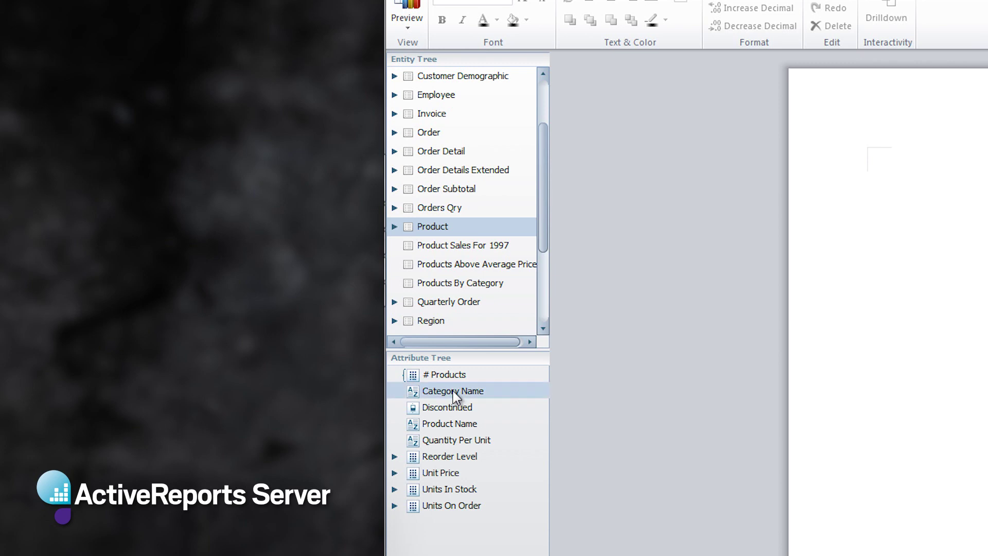
left_click(394, 227)
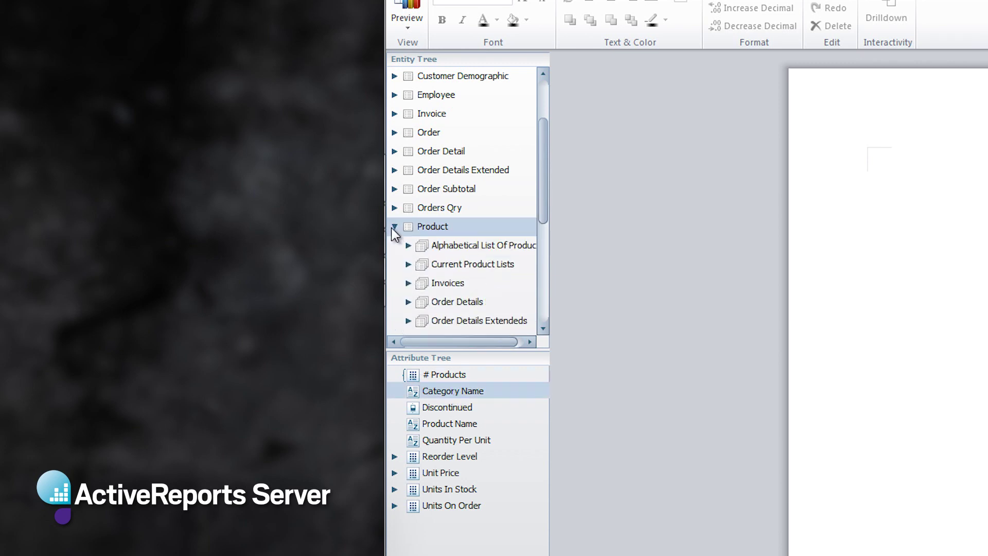
left_click_drag(546, 186, 540, 221)
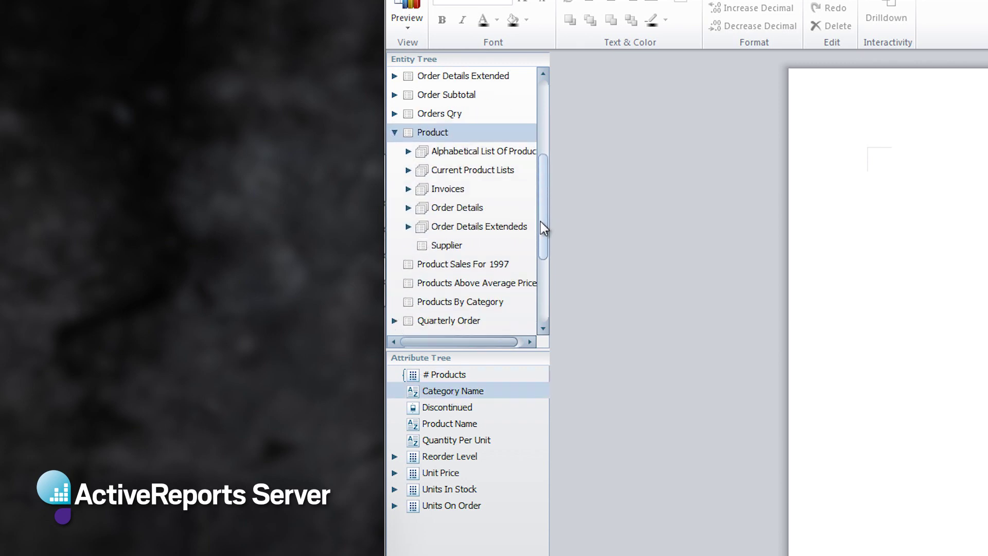